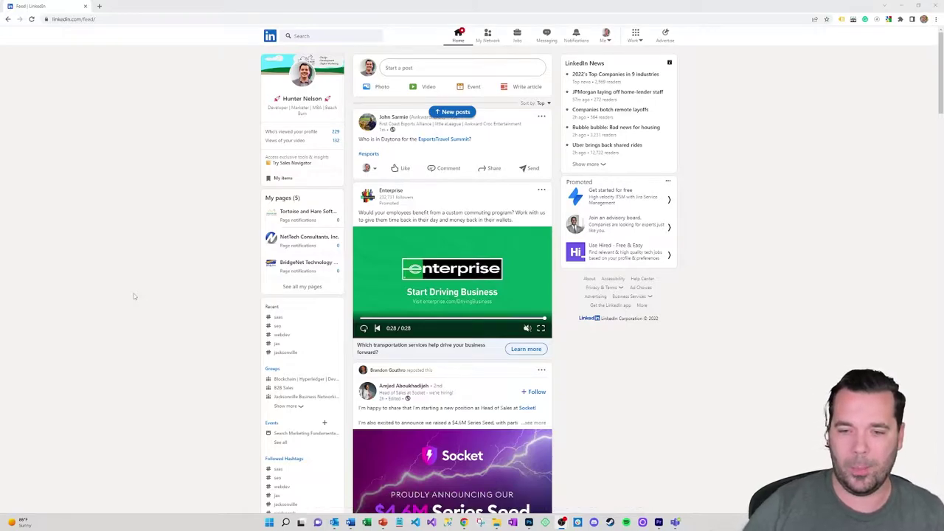
# Expand Followed Hashtags to reveal tags like seo, webdev, jax and jacksonville, then return to the top.
pyautogui.scroll(-3, 148, 292)
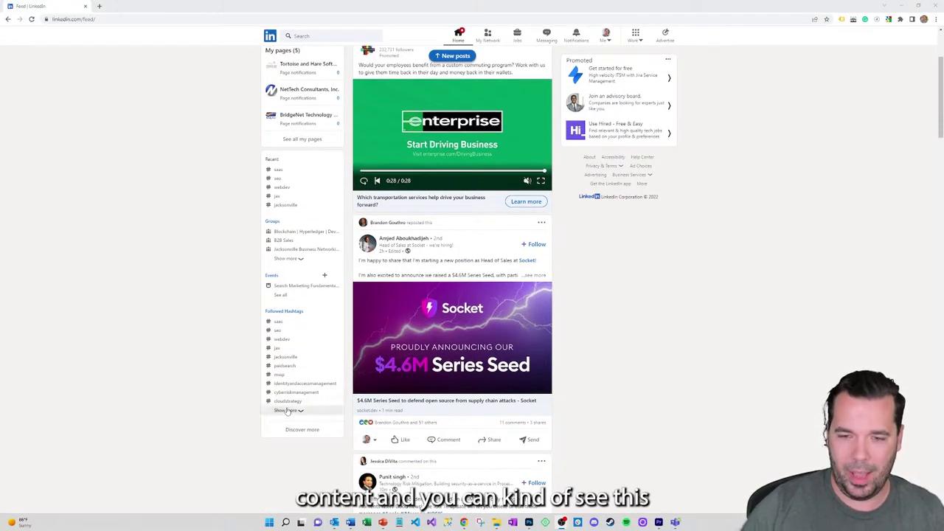
pyautogui.click(287, 411)
pyautogui.scroll(-1, 222, 310)
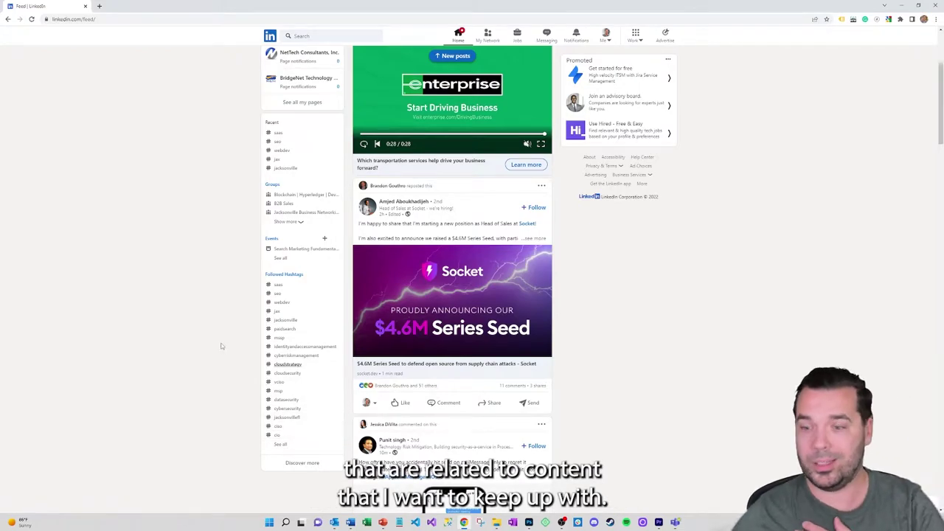
pyautogui.scroll(3, 221, 343)
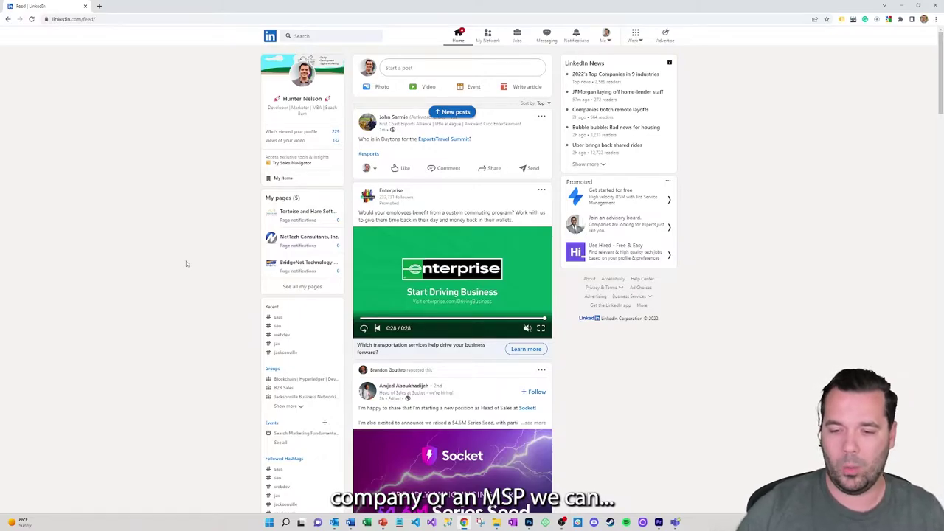
# Switch to the Word document listing hashtags under Industry Terms, Verticals, Supplier Terms and Locality.
pyautogui.click(350, 523)
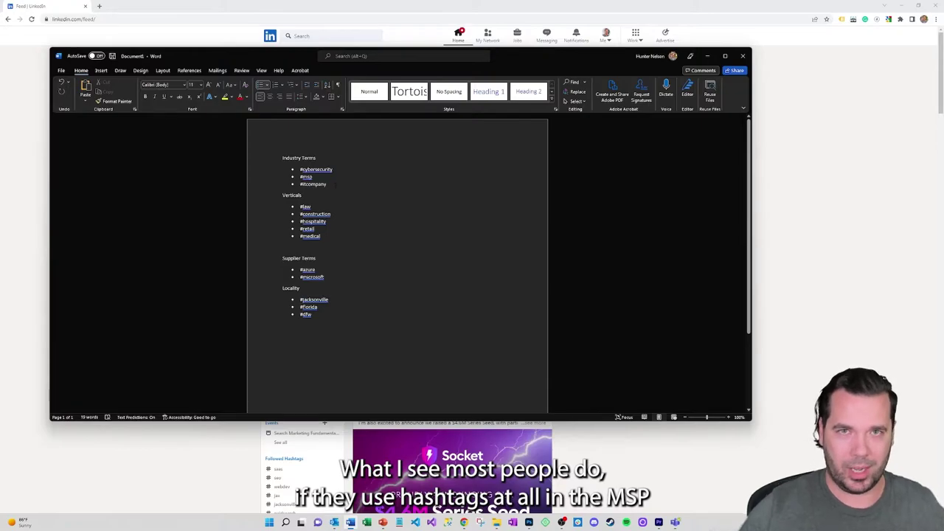
pyautogui.moveTo(328, 184)
pyautogui.mouseDown()
pyautogui.moveTo(295, 158)
pyautogui.moveTo(335, 170)
pyautogui.mouseUp()
pyautogui.click(296, 158)
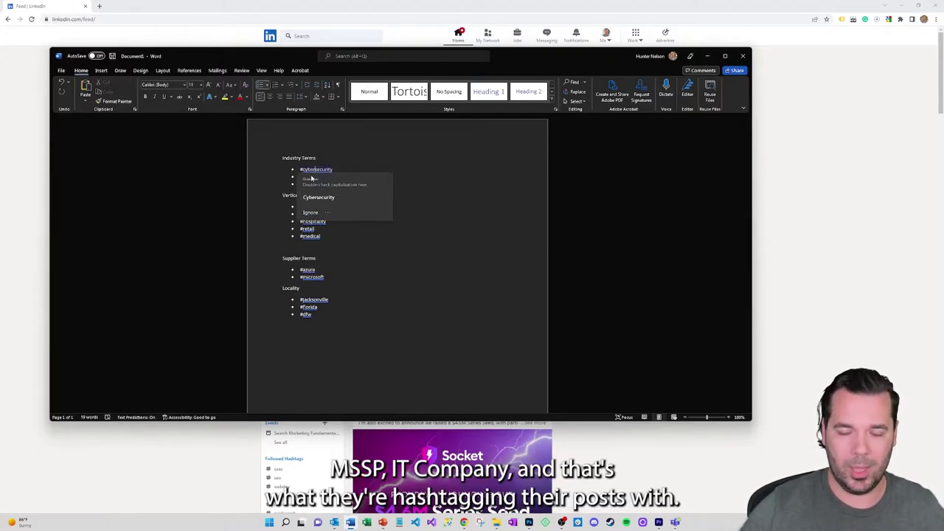
pyautogui.click(342, 168)
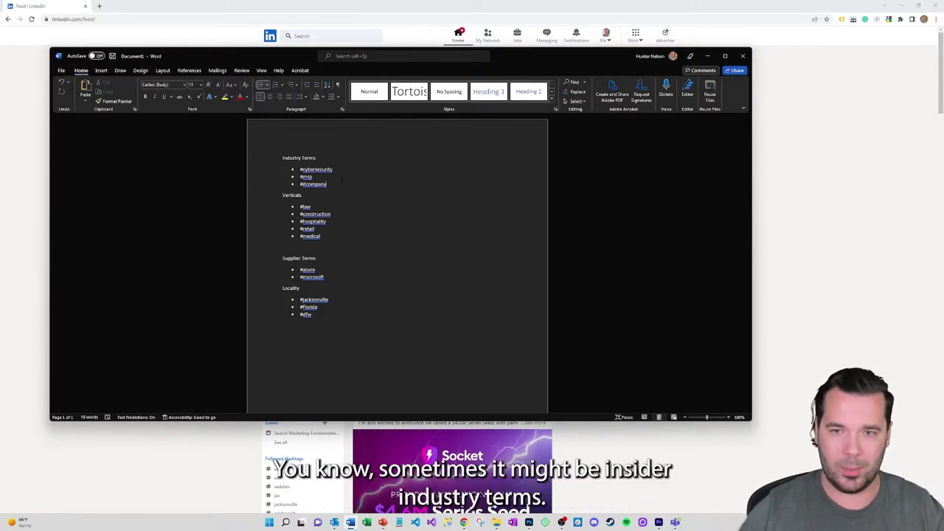
pyautogui.moveTo(282, 157); pyautogui.dragTo(327, 184)
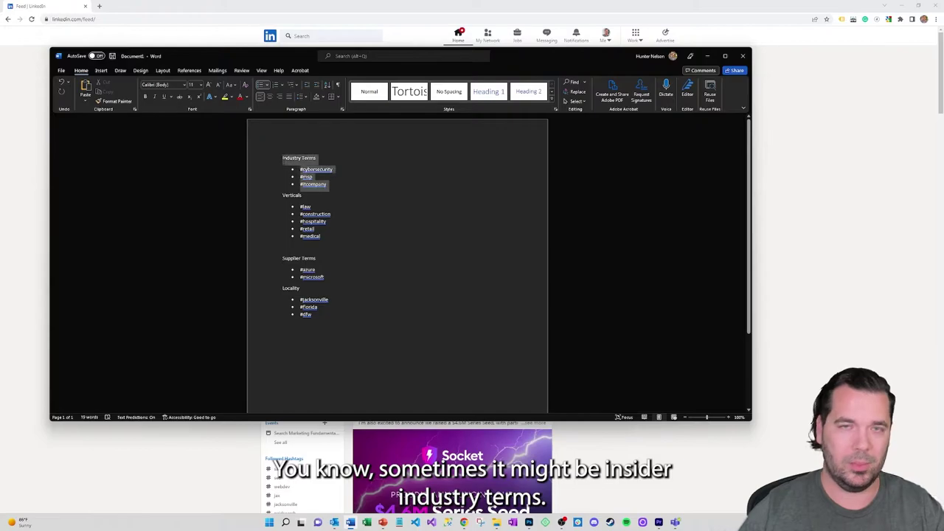
pyautogui.click(282, 157)
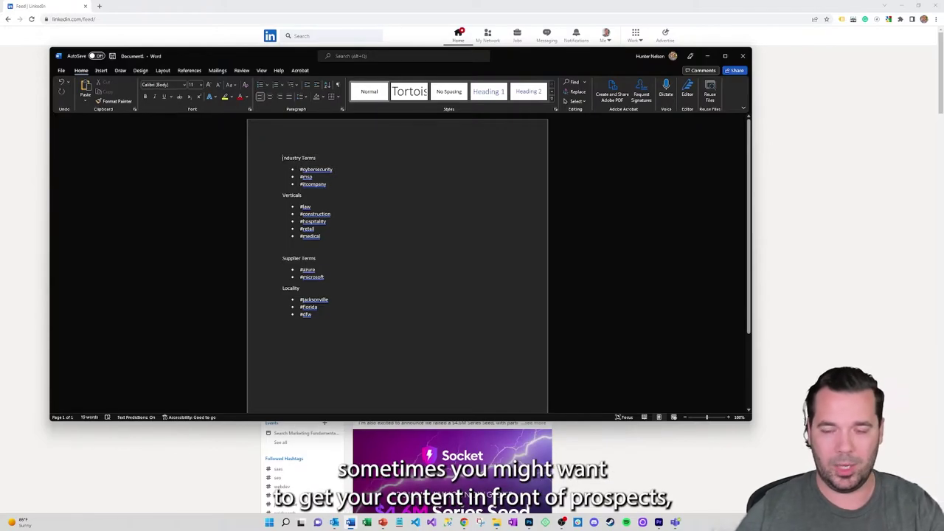
pyautogui.click(321, 236)
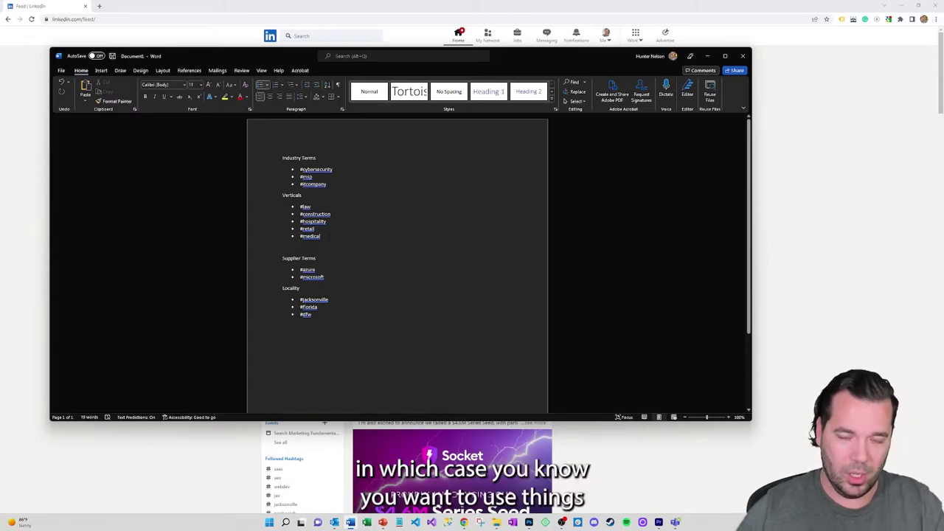
pyautogui.moveTo(325, 236); pyautogui.dragTo(282, 195)
pyautogui.click(283, 195)
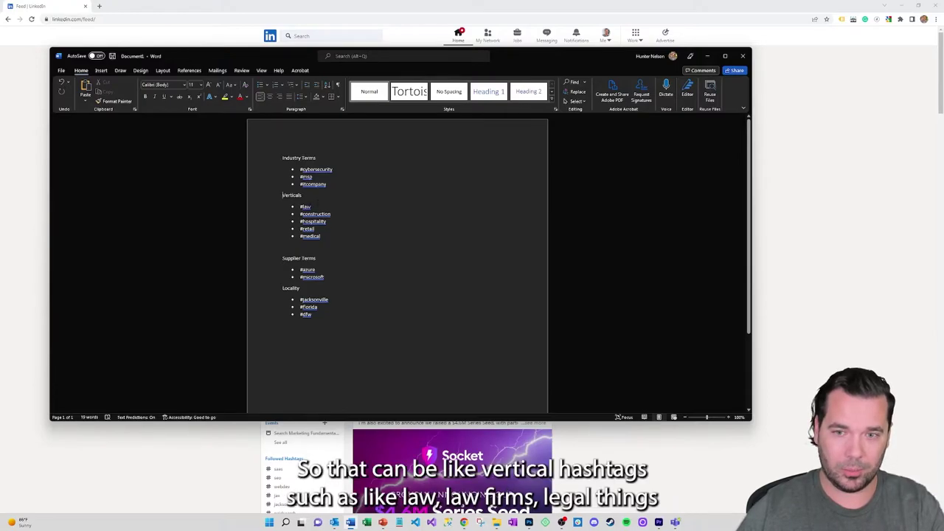
pyautogui.click(312, 207)
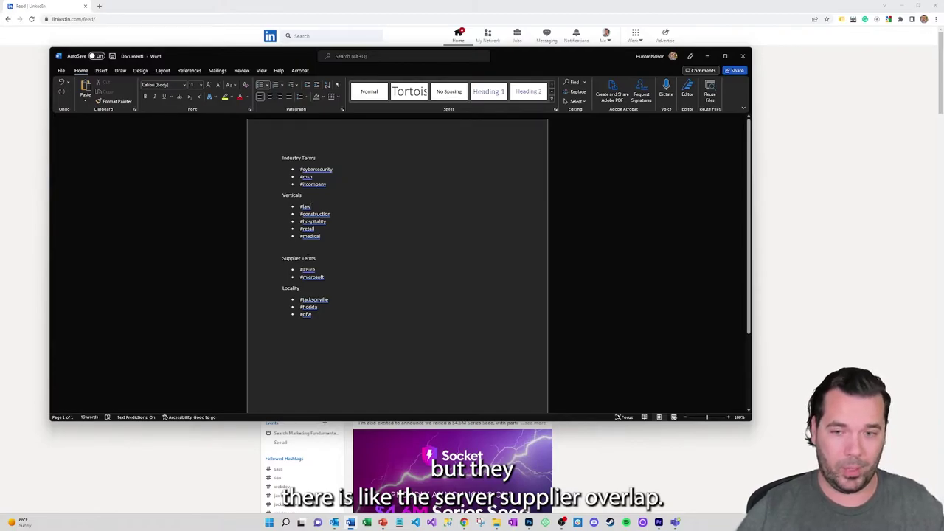
pyautogui.moveTo(283, 258); pyautogui.dragTo(324, 277)
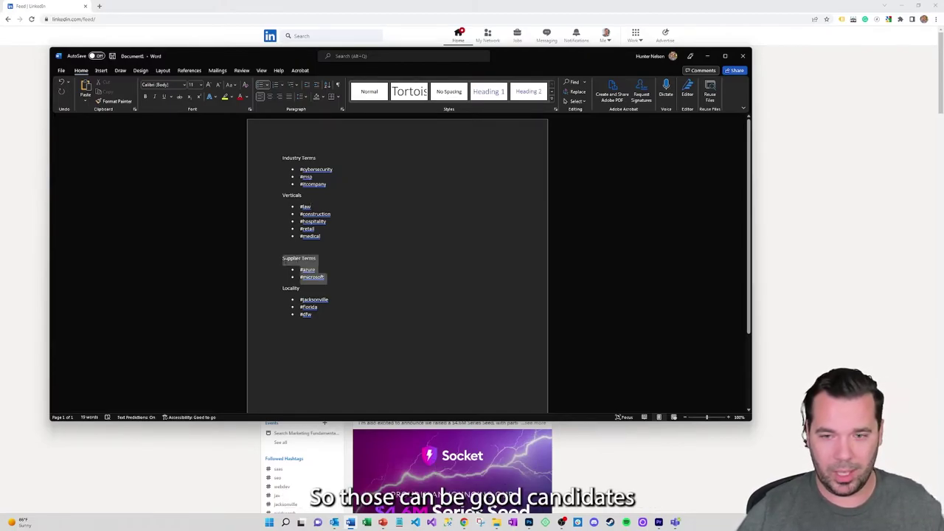
pyautogui.click(282, 258)
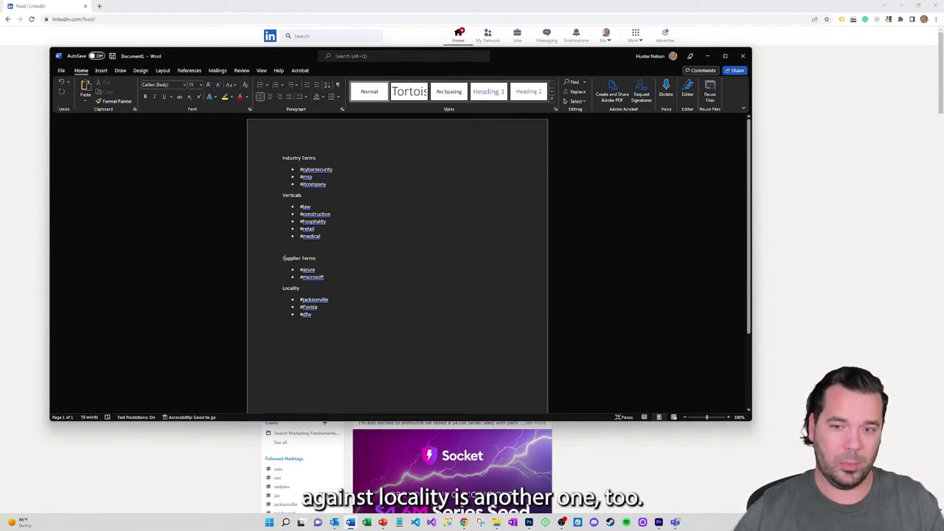
pyautogui.click(331, 300)
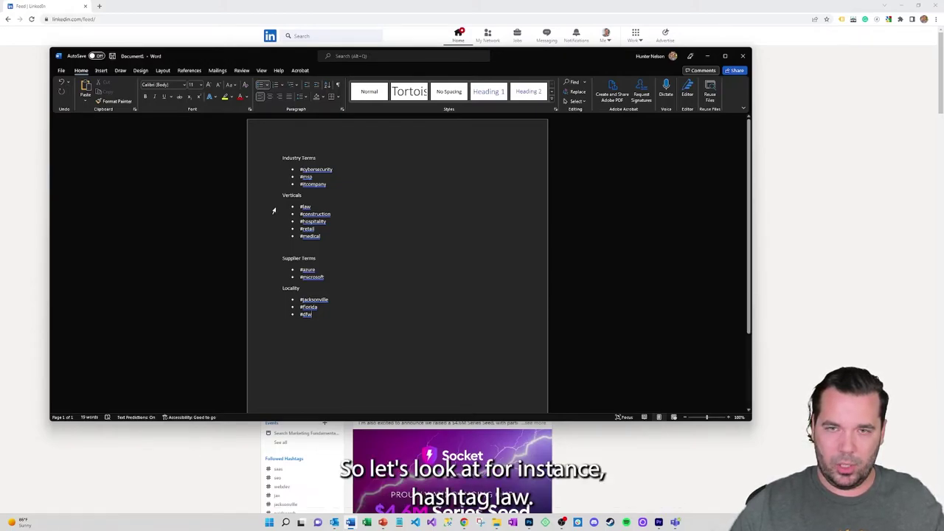
# Search #law, open its hashtag page and highlight the 5,486,151 follower count.
pyautogui.click(231, 11)
pyautogui.click(308, 35)
pyautogui.write('#law')
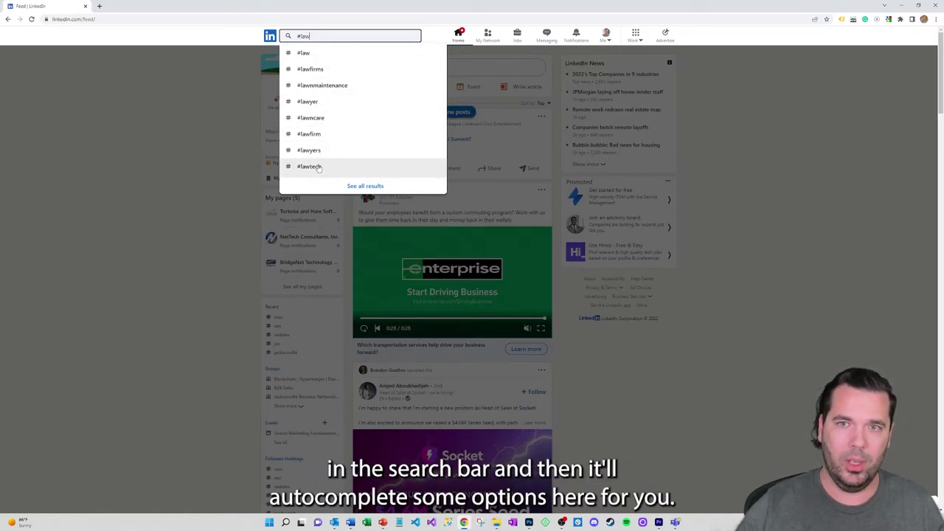
pyautogui.click(324, 57)
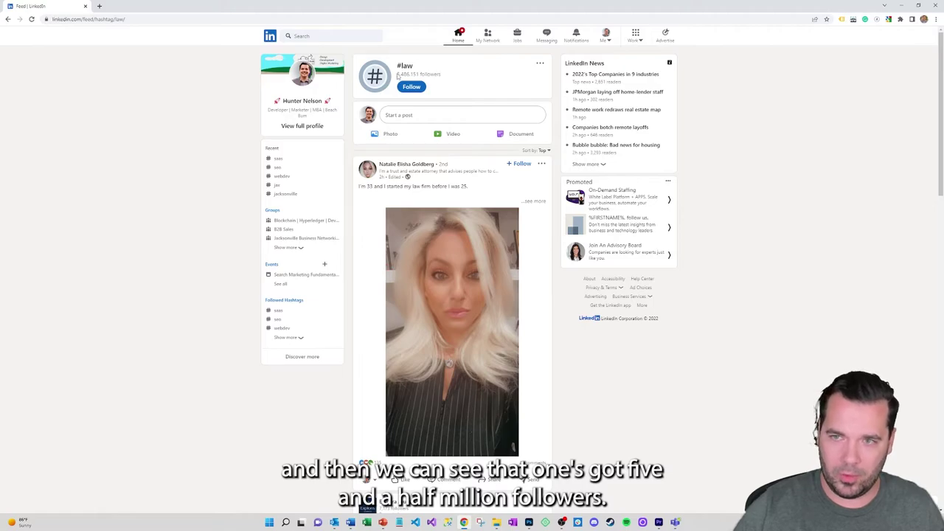
pyautogui.moveTo(396, 74)
pyautogui.mouseDown()
pyautogui.moveTo(447, 76)
pyautogui.moveTo(397, 75)
pyautogui.mouseUp()
pyautogui.click(447, 77)
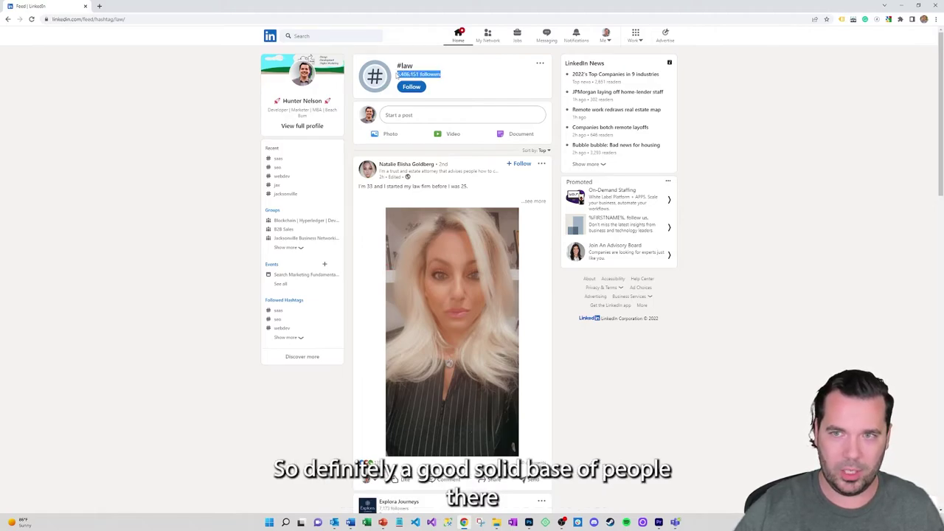
# Clear the highlight and search #law again to list suggestions like #lawfirm and #lawtech.
pyautogui.click(397, 74)
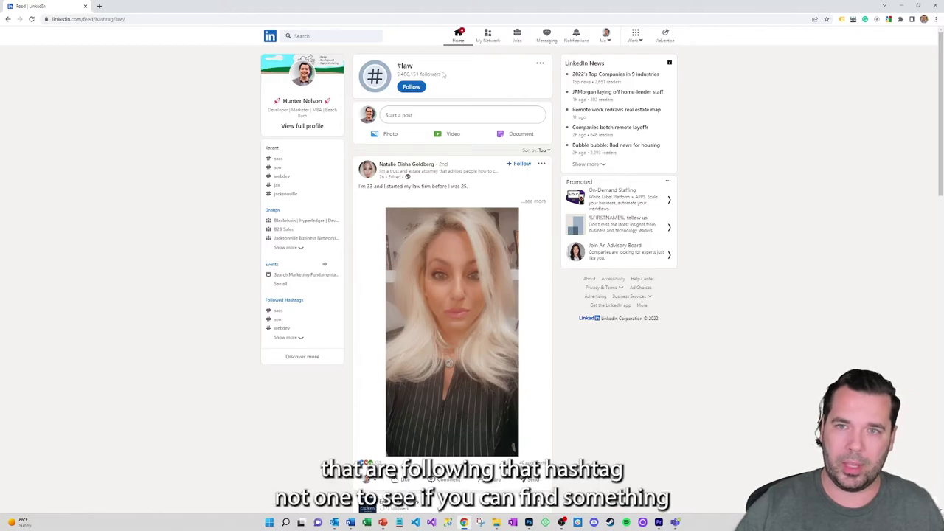
pyautogui.click(316, 37)
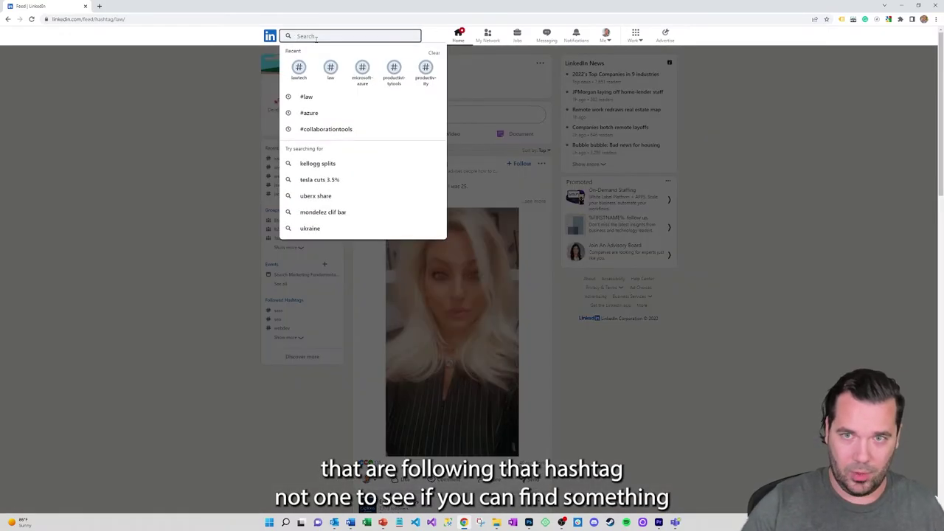
pyautogui.write('#law')
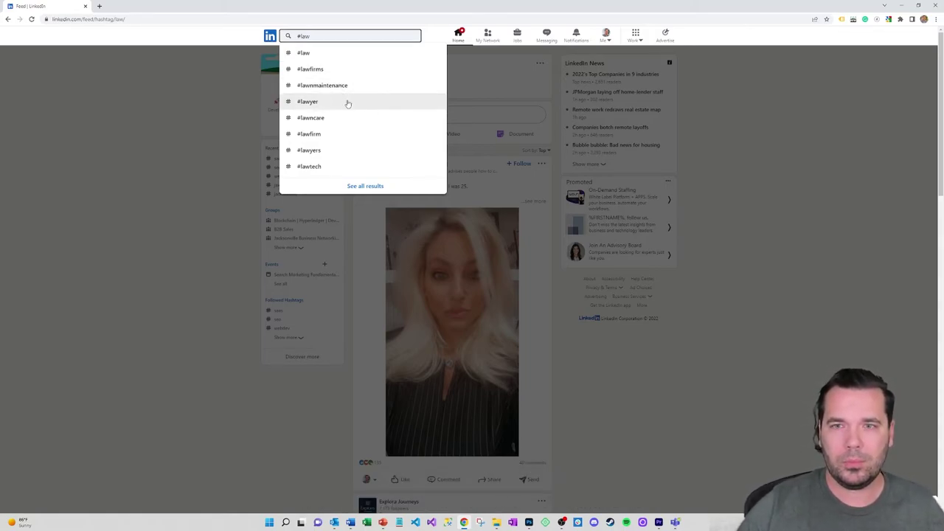
# Open the #lawfirm hashtag page and highlight its 44,875 follower count.
pyautogui.click(330, 135)
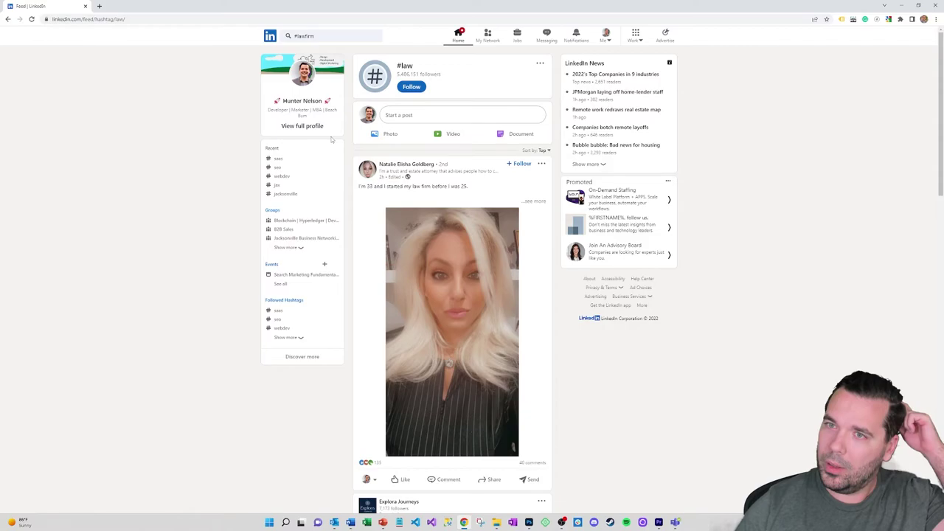
pyautogui.doubleClick(406, 74)
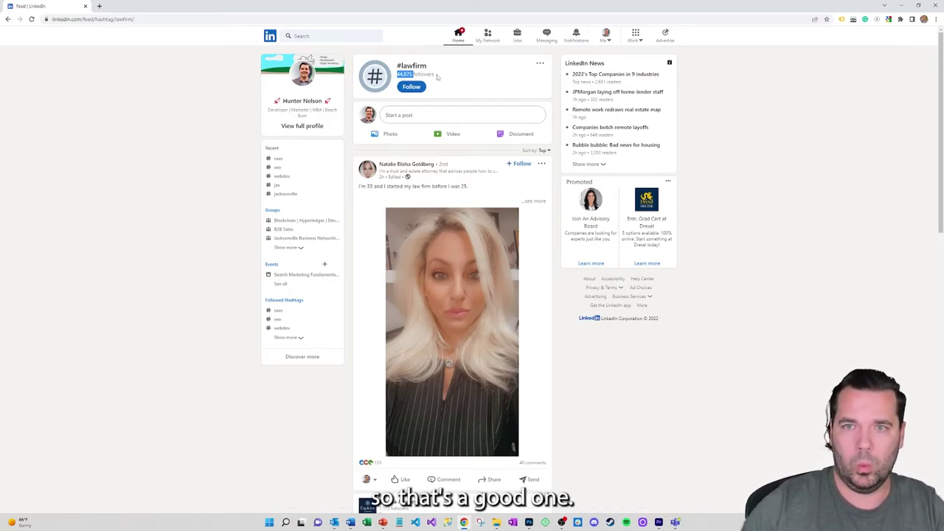
# Search and open the #lawtech hashtag page, marking its 5,463 follower count.
pyautogui.click(370, 37)
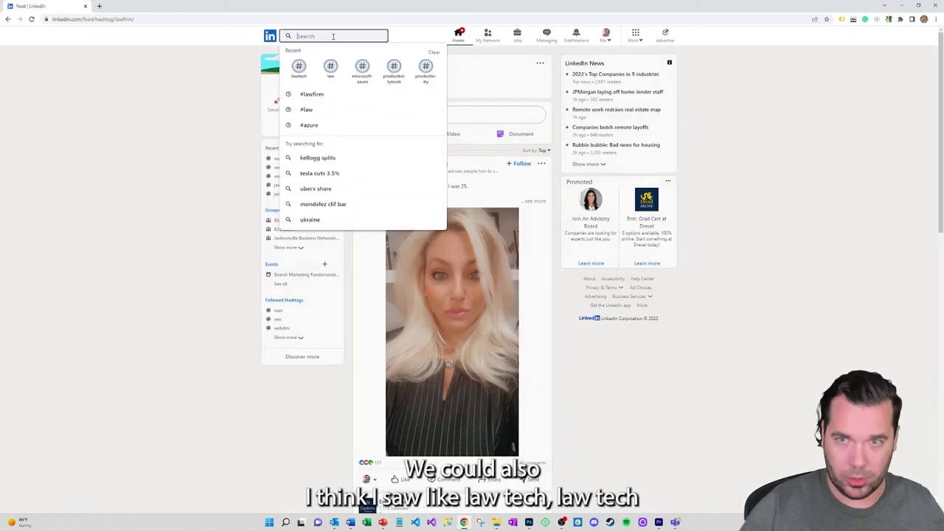
pyautogui.write('#lawtech')
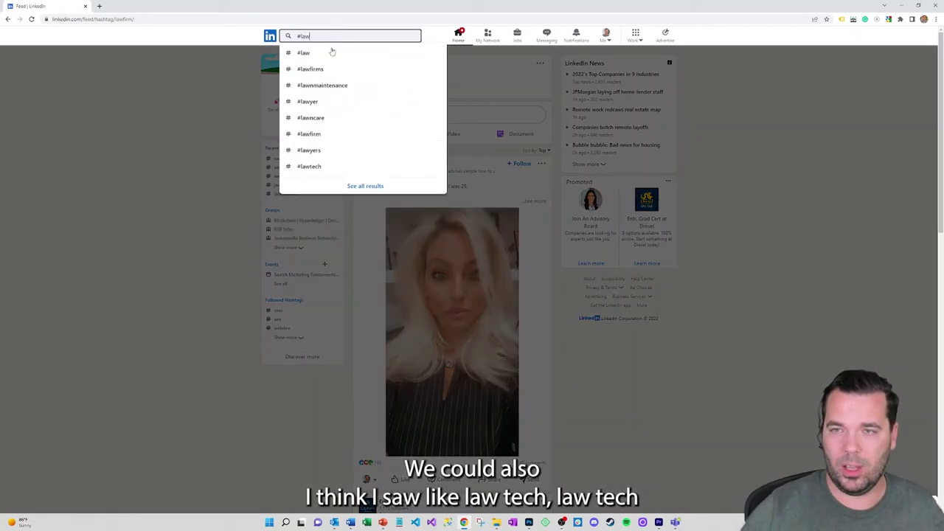
pyautogui.click(304, 167)
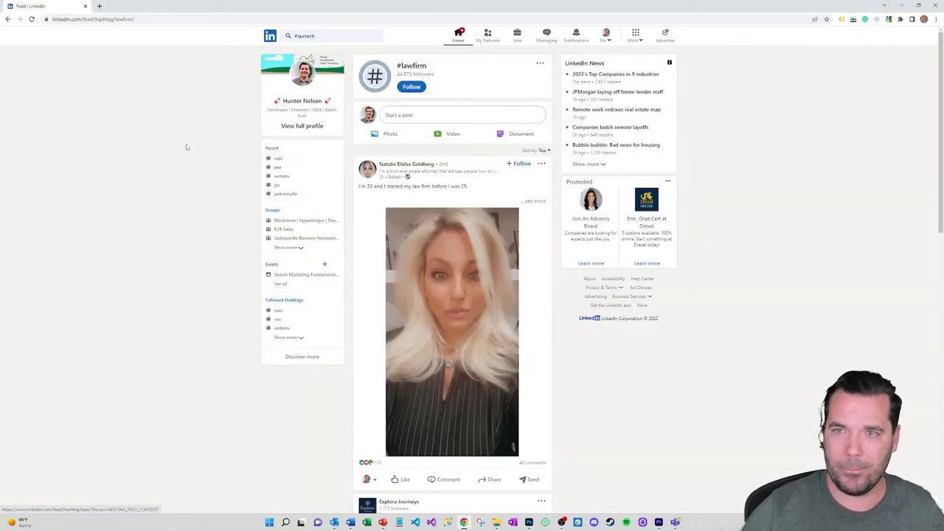
pyautogui.press('Return')
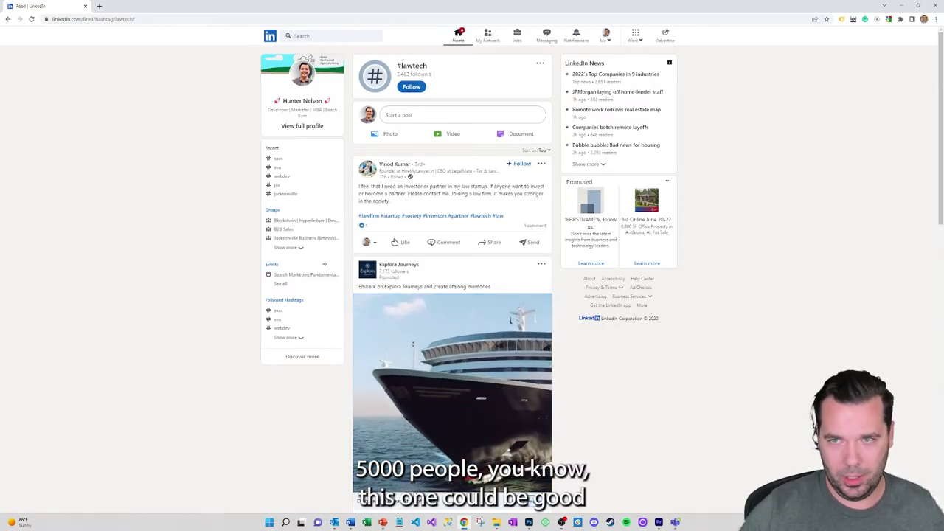
pyautogui.moveTo(431, 74); pyautogui.dragTo(441, 68)
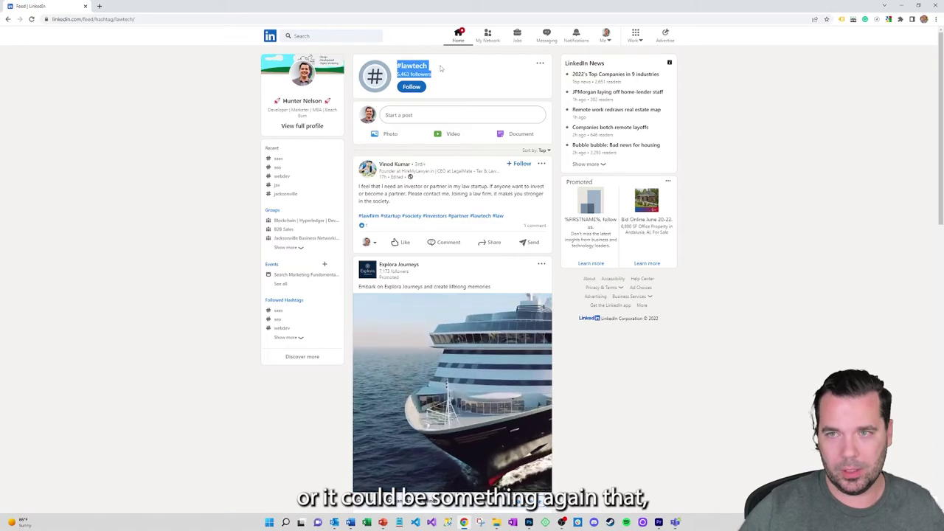
pyautogui.click(440, 70)
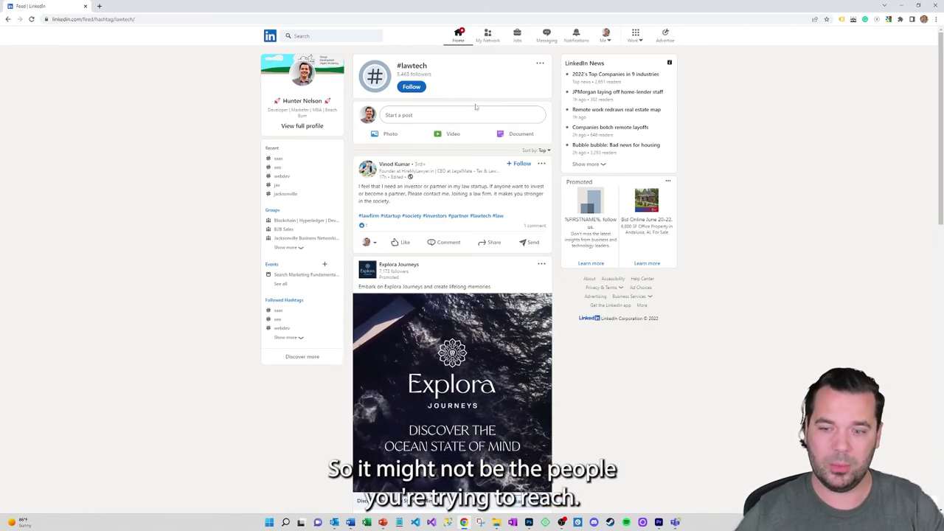
# Scroll through the #lawtech posts, such as the Manchester Law & Technology Conference, and back up.
pyautogui.scroll(-4, 463, 138)
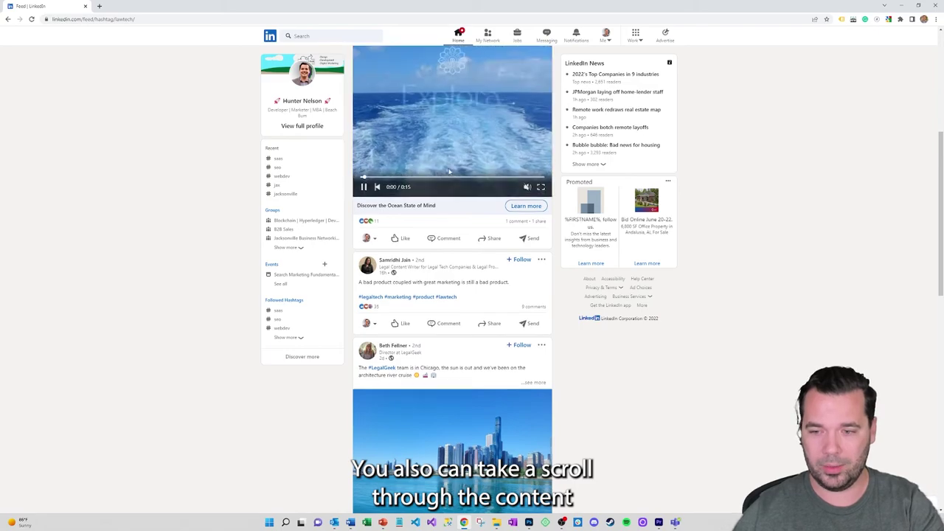
pyautogui.scroll(-6, 463, 139)
pyautogui.scroll(-9, 448, 185)
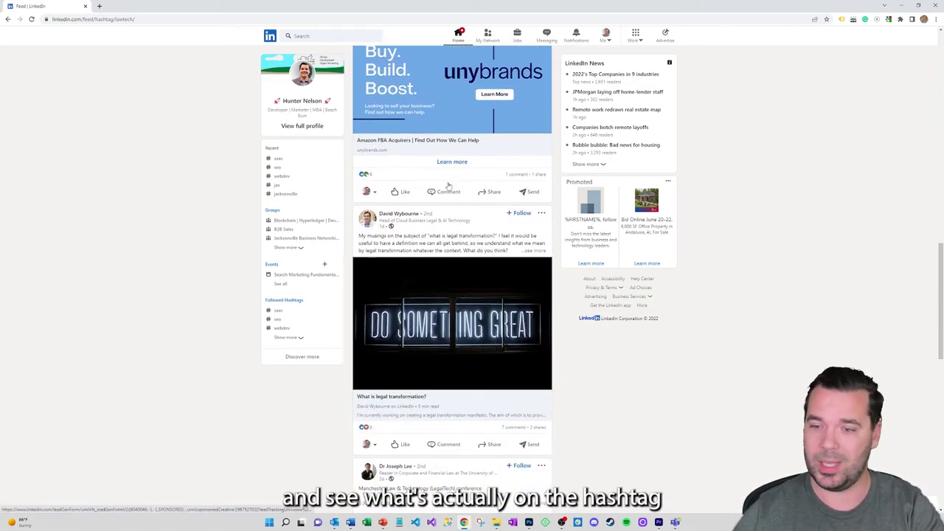
pyautogui.scroll(-6, 447, 186)
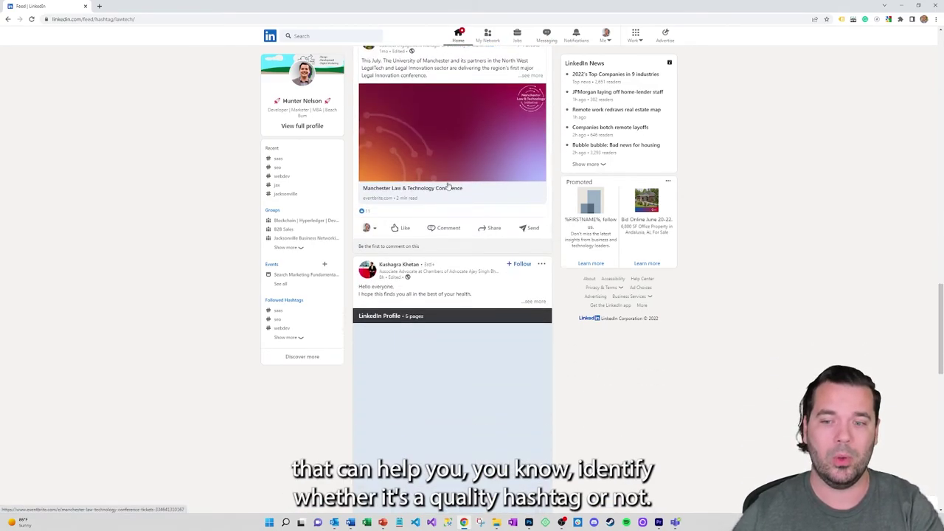
pyautogui.scroll(1, 446, 183)
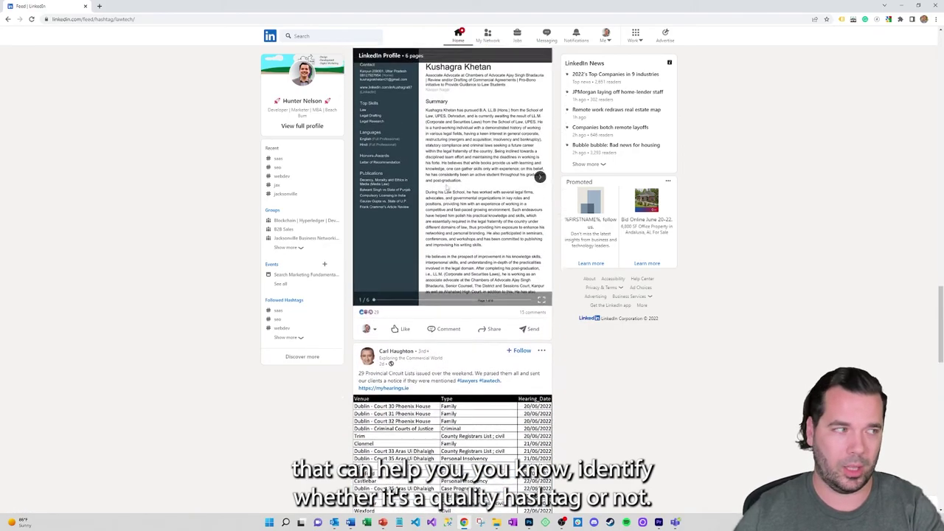
pyautogui.scroll(-2, 446, 183)
pyautogui.scroll(3, 441, 191)
pyautogui.scroll(20, 441, 190)
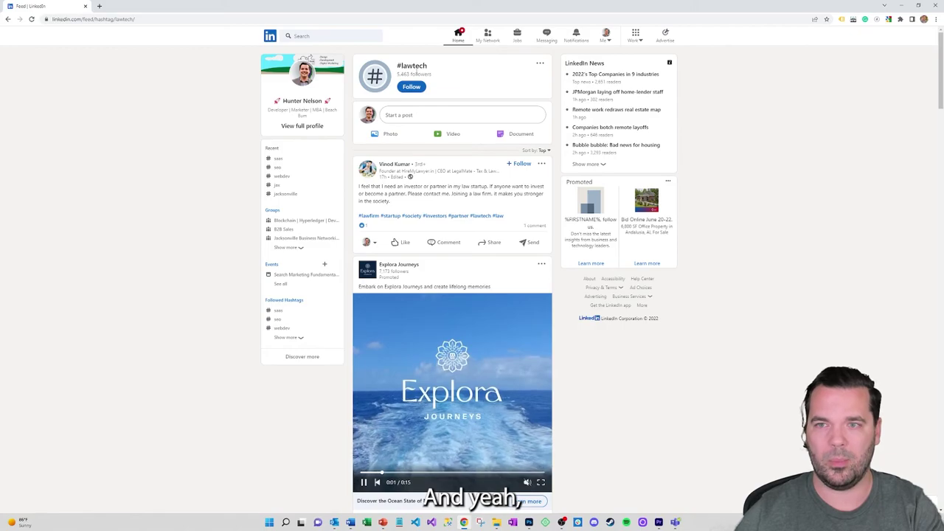
pyautogui.tripleClick(406, 65)
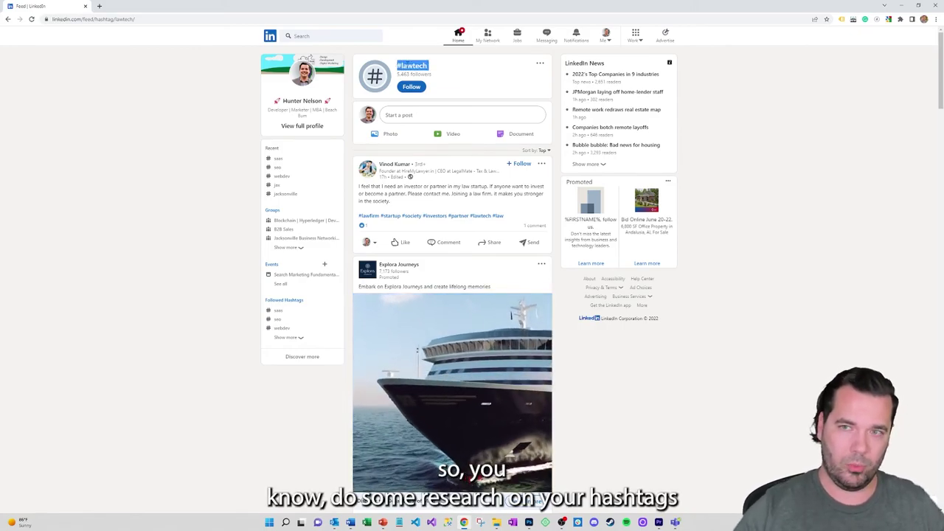